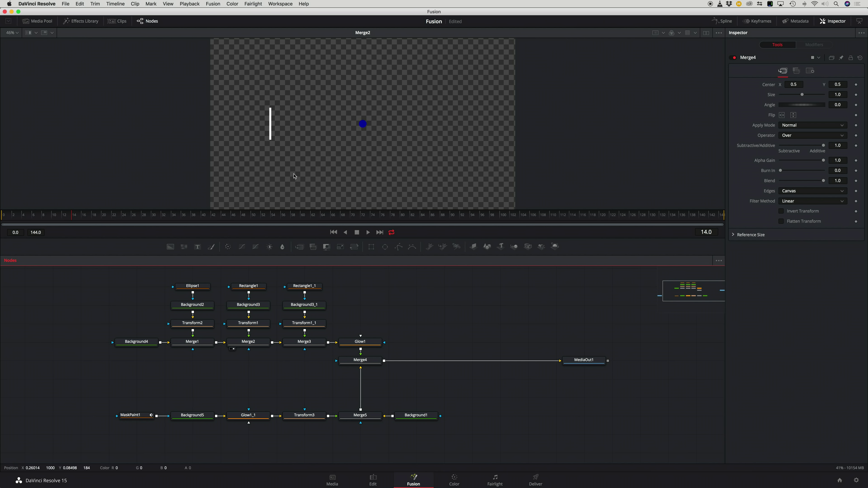
Preview the second paddle branch node by node, from Rectangle1_1 through Background3_1, Transform1_1 and Merge3 to Glow1
left_click(256, 327)
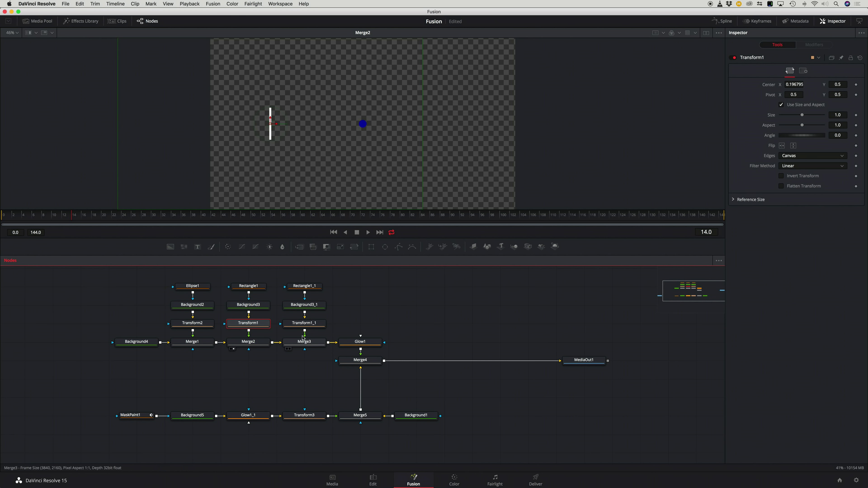
left_click_drag(308, 290, 330, 171)
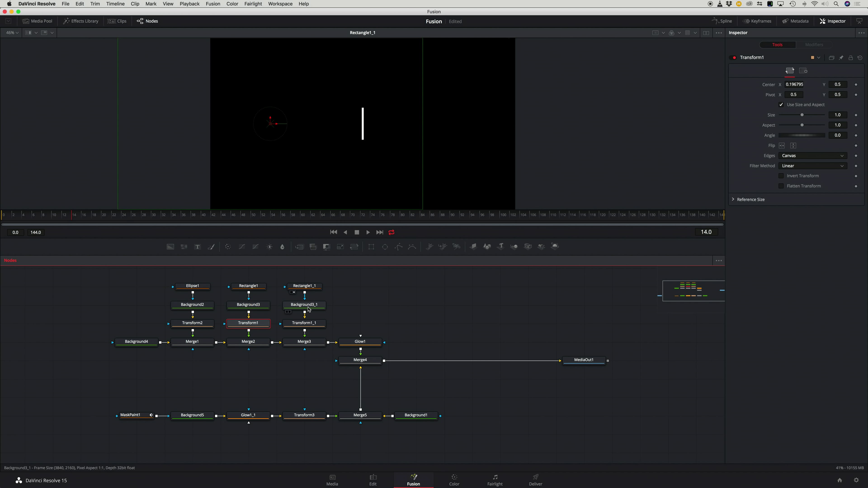
left_click_drag(309, 309, 328, 205)
left_click_drag(312, 322, 351, 151)
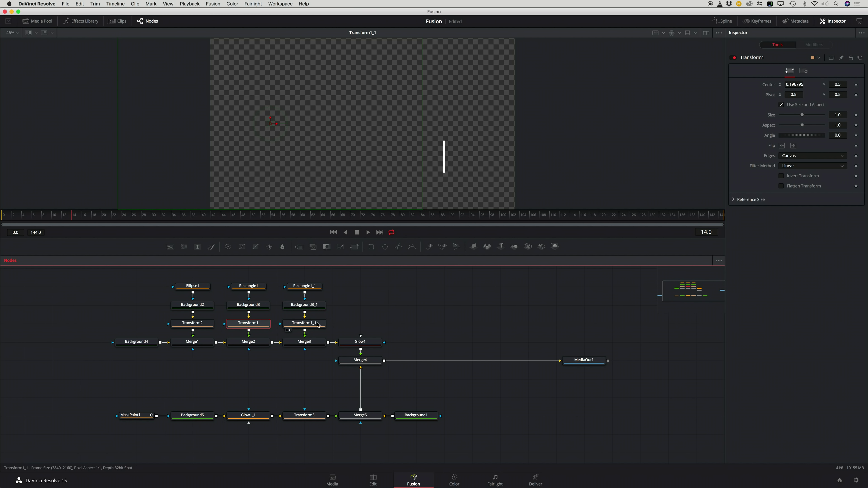
left_click_drag(308, 344, 350, 150)
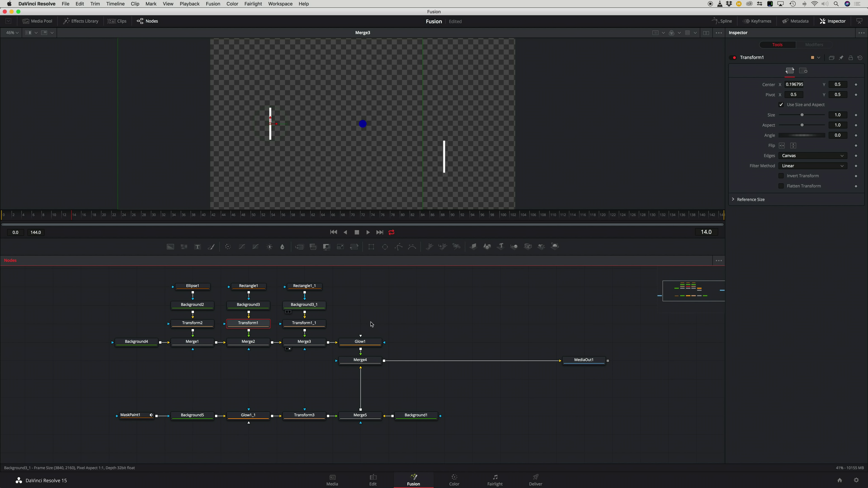
key("1")
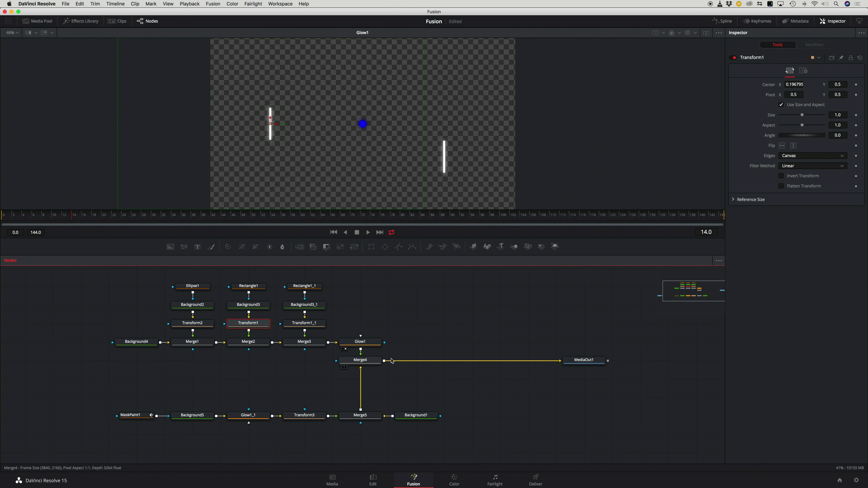
Preview the centre-line branch from MaskPaint1 and Background5 through Merge5, ending with the combined output of Merge4
left_click(368, 361)
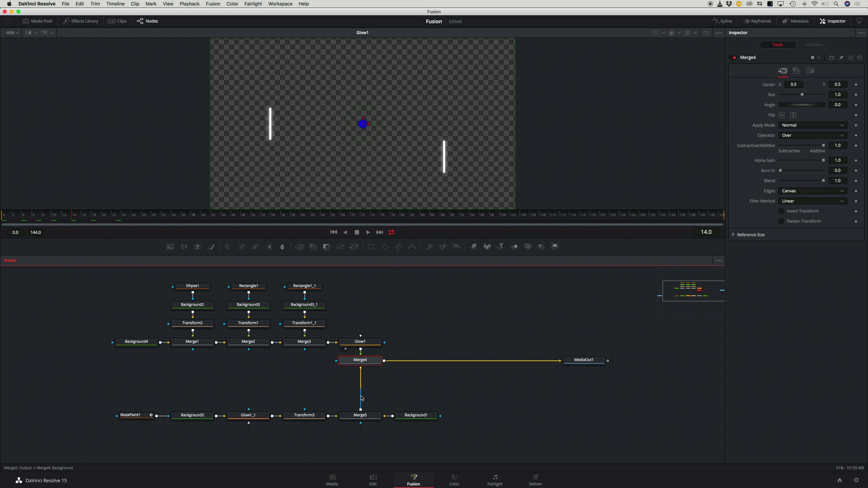
left_click(139, 416)
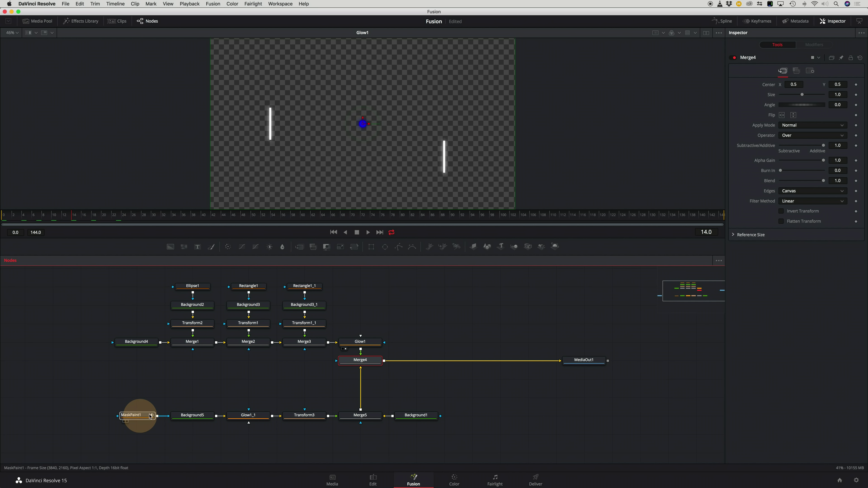
left_click_drag(145, 413, 287, 164)
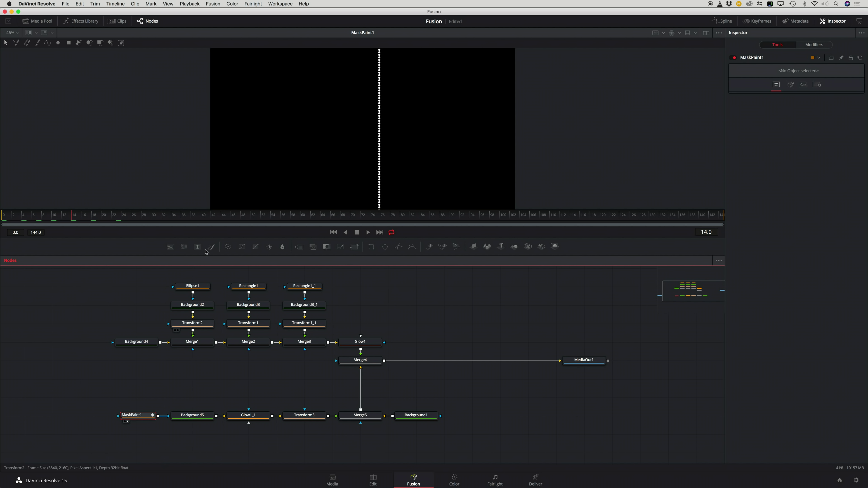
left_click_drag(196, 416, 329, 157)
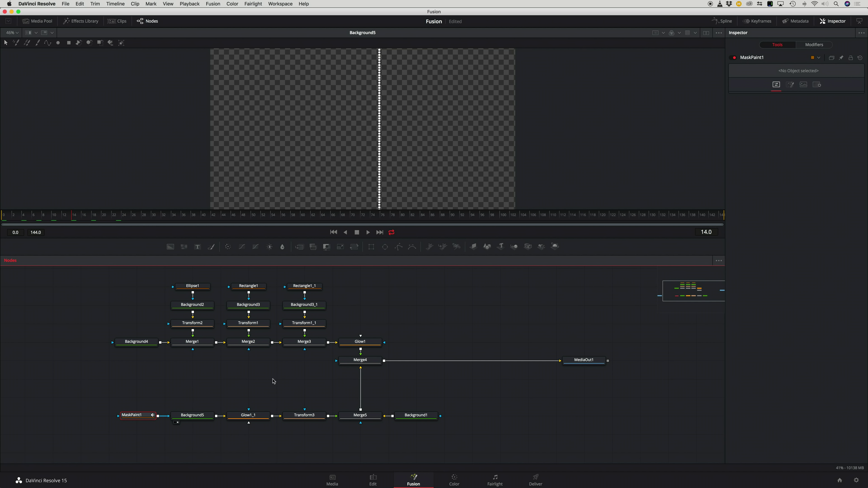
left_click(253, 416)
left_click(304, 415)
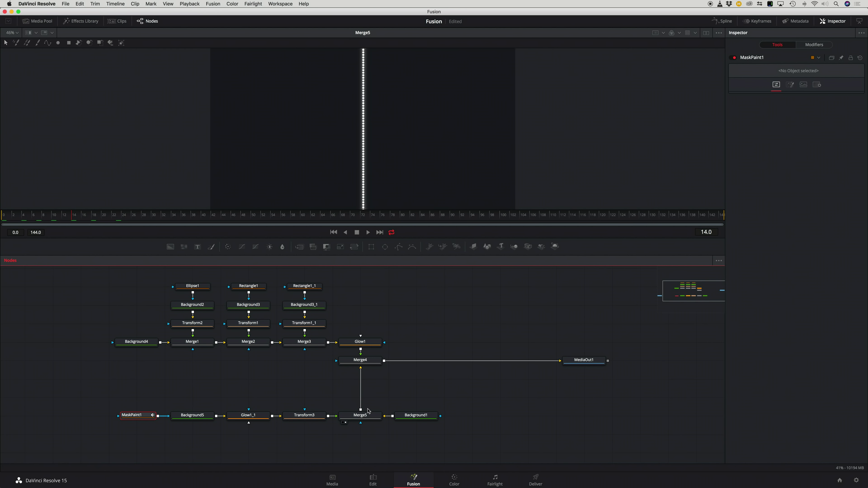
left_click(416, 415)
left_click(362, 414)
left_click(360, 364)
left_click(385, 177)
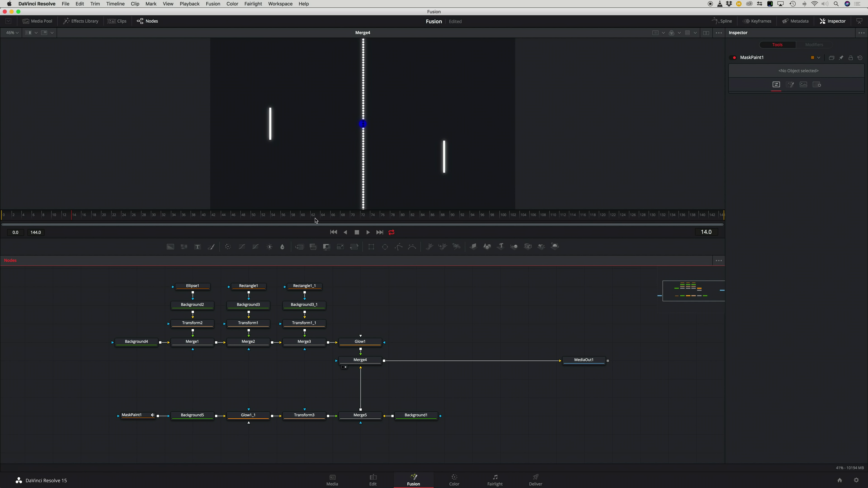
Show the keyframes editor and try to animate the Center of Ellipse1 at frame 14
left_click(194, 288)
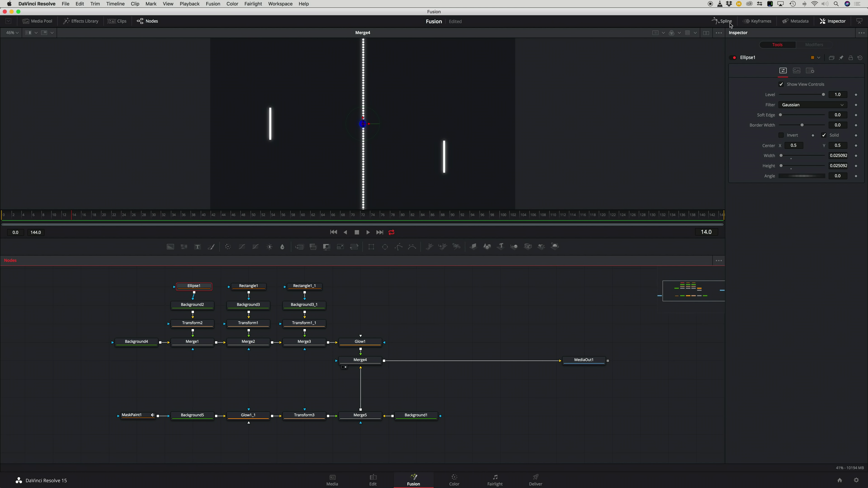
left_click(738, 28)
left_click(725, 26)
left_click(760, 22)
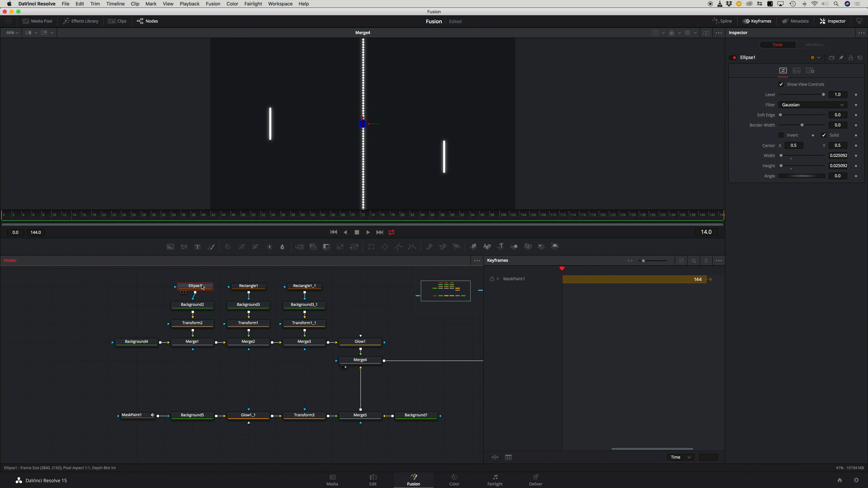
left_click_drag(201, 284, 202, 285)
left_click(855, 145)
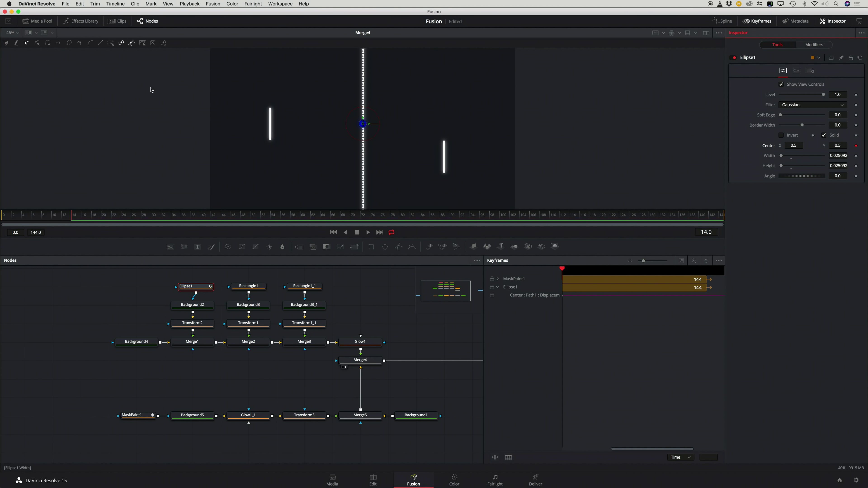
Switch to QuickTime Player and open the system's Force Quit window
key("super+Tab")
left_click(39, 3)
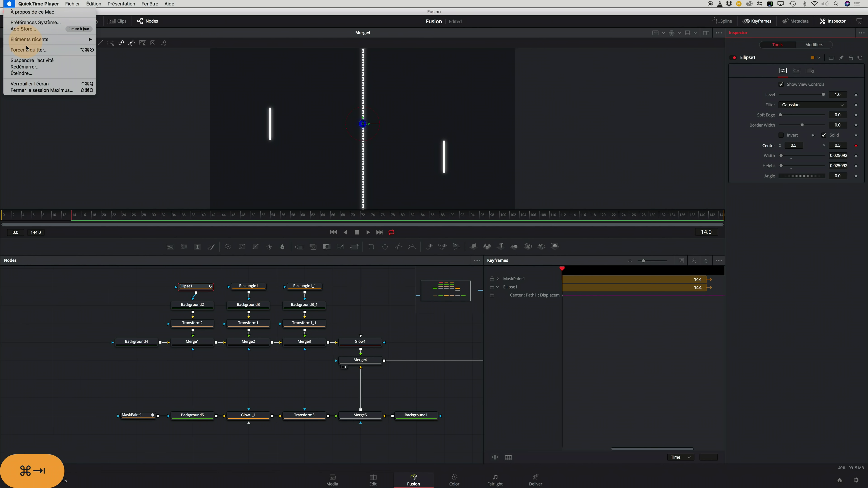
left_click(29, 49)
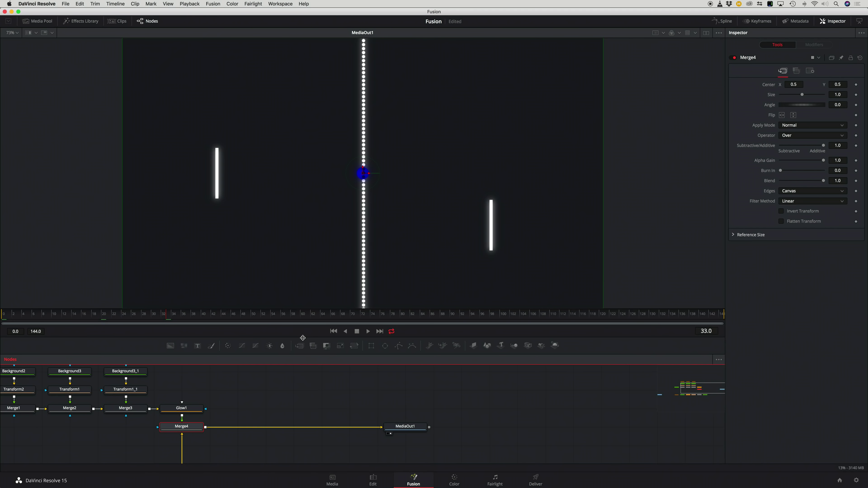
Copy all the Pong nodes except MediaIn1 and MediaOut1, and paste them into Composition1 in standalone Fusion
left_click_drag(303, 338, 323, 210)
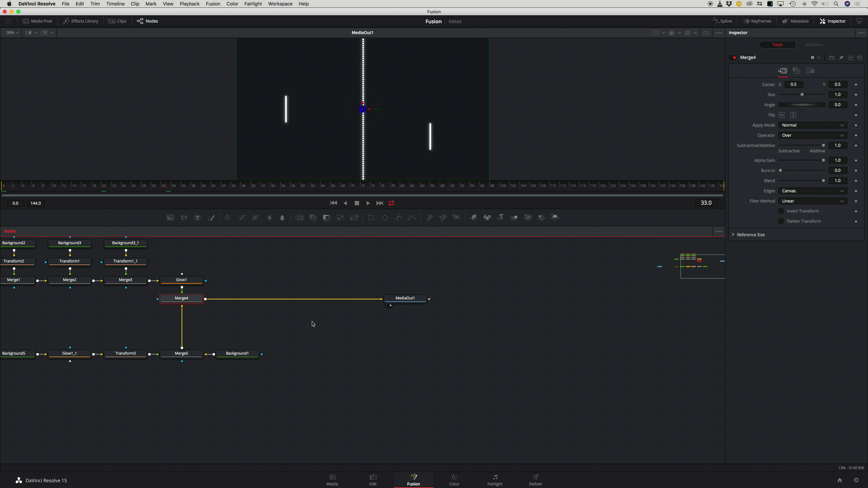
left_click_drag(554, 356, 539, 353)
left_click_drag(108, 258, 532, 441)
key("super+c")
key("super+Tab")
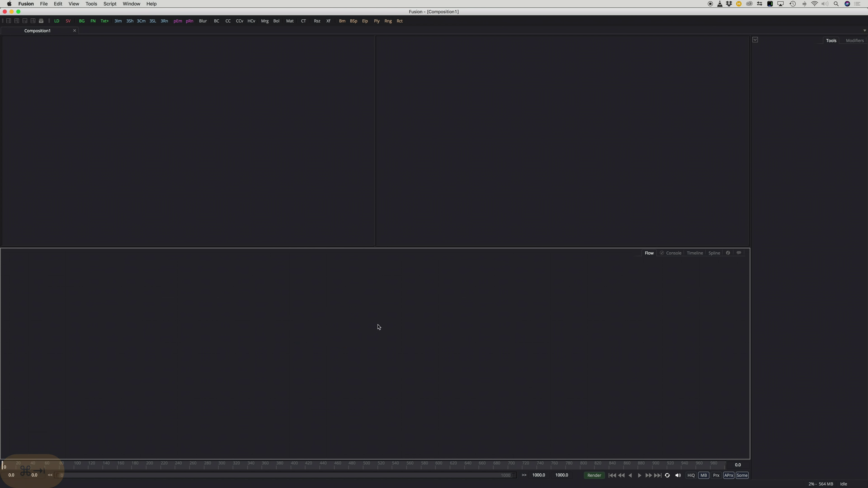
key("super+v")
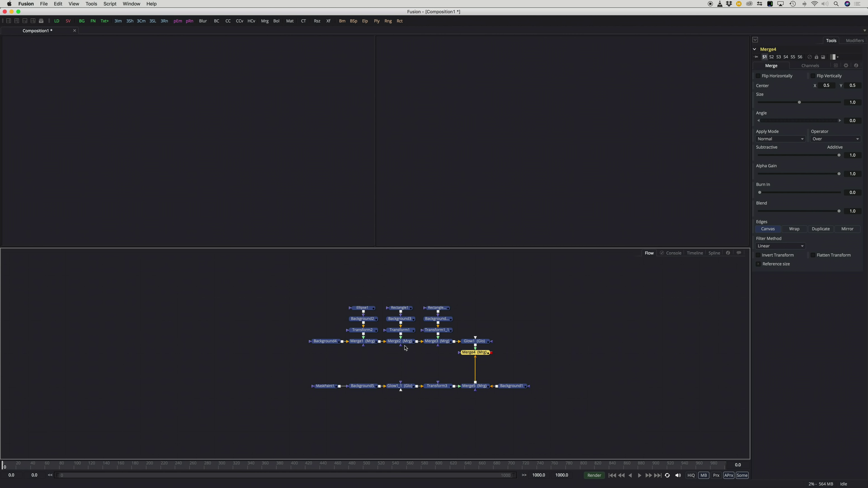
Display Merge4 in the first viewer and place its node apart from the rest of the pasted flow
left_click_drag(377, 347, 285, 331)
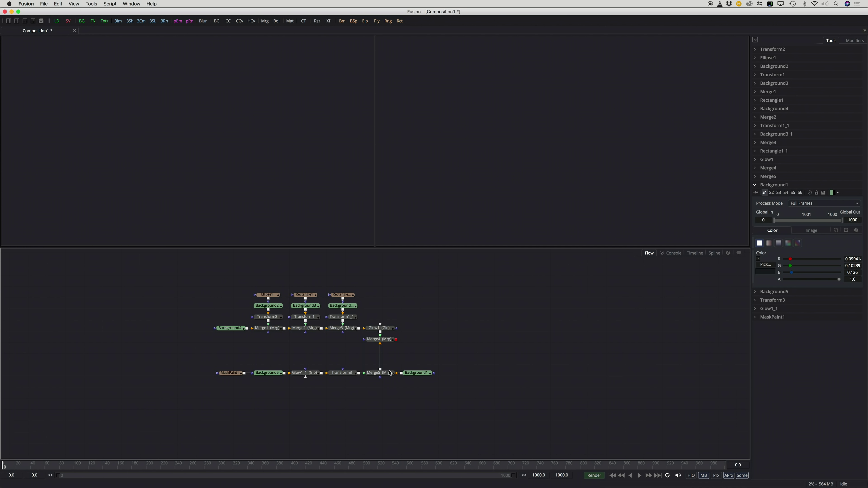
left_click_drag(432, 357, 250, 123)
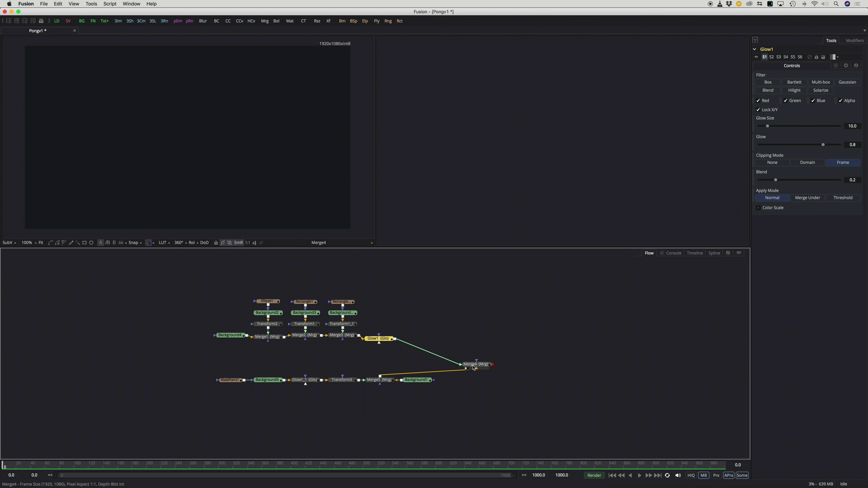
left_click(473, 367)
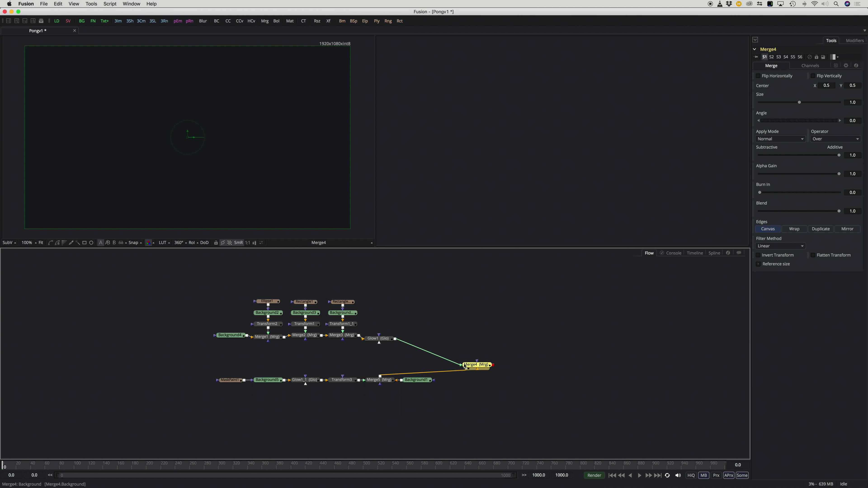
Delete the pasted Glow1 and Glow1_1 nodes from the flow
left_click(438, 328)
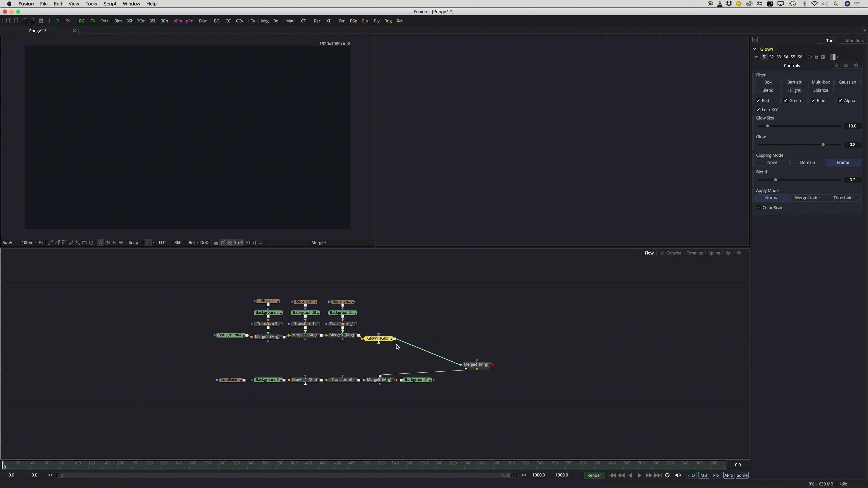
key("Delete")
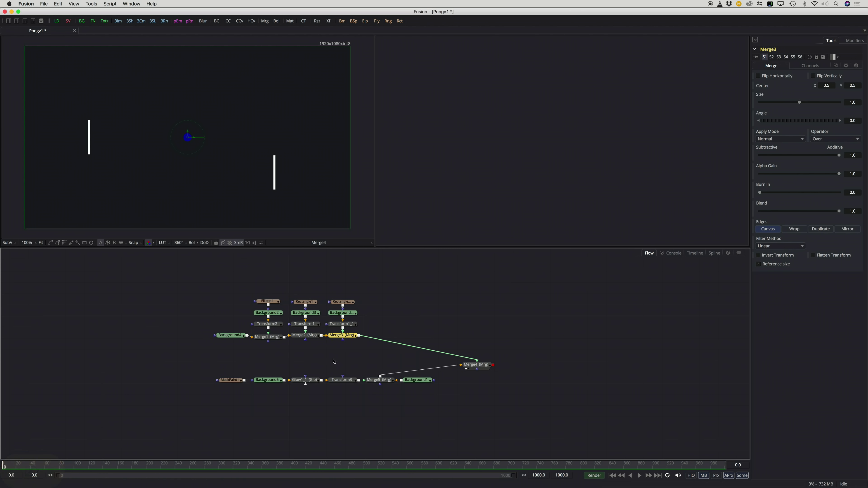
left_click(303, 380)
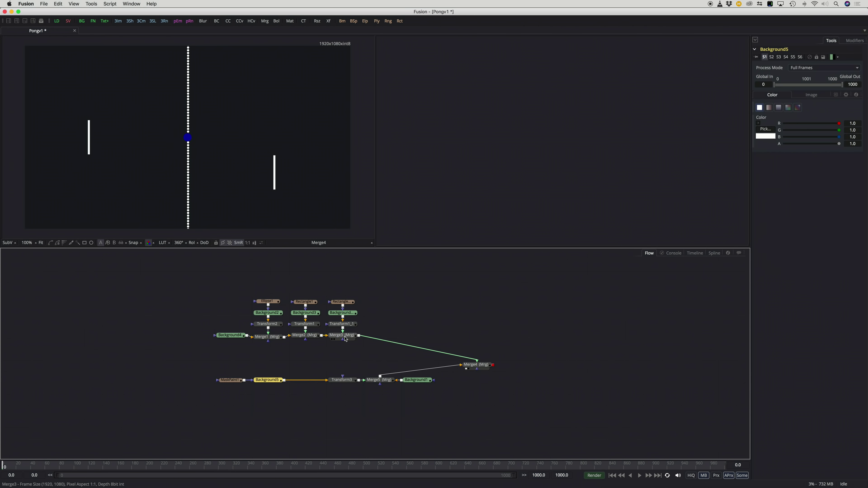
Insert a new Glow tool after Merge3, feeding into Merge4
left_click(343, 335)
key("shift+space")
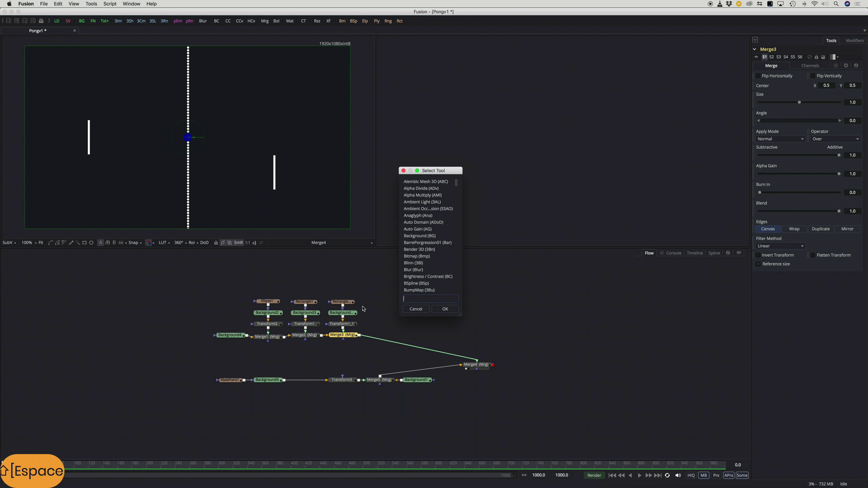
type("glow")
key("Return")
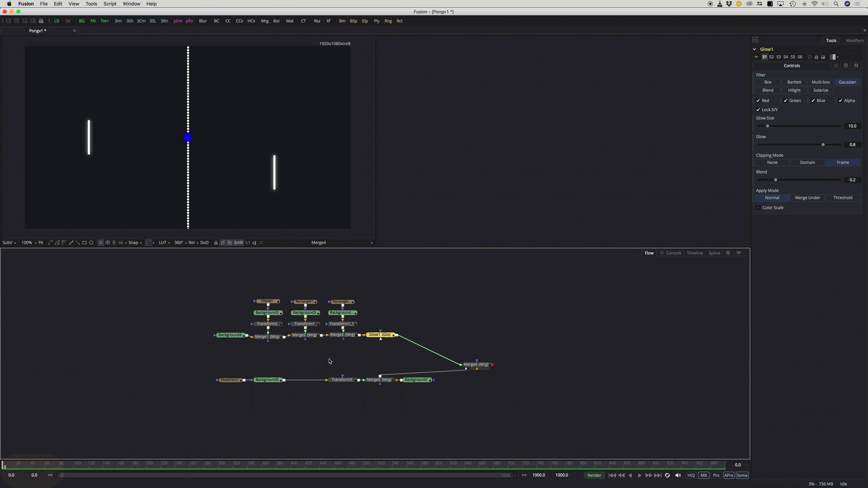
Insert a new Glow tool between Background5 and Transform3, and save the composition
left_click(273, 382)
key("shift+space")
type("glow")
key("Return")
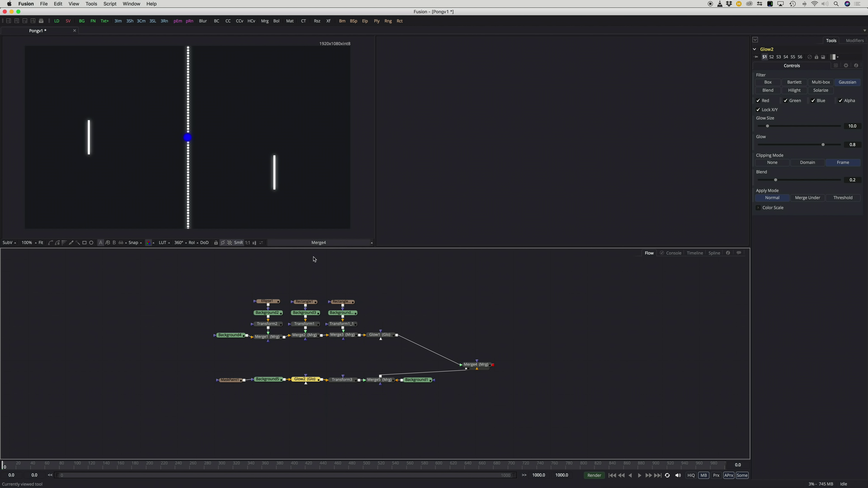
left_click(266, 302)
key("super+s")
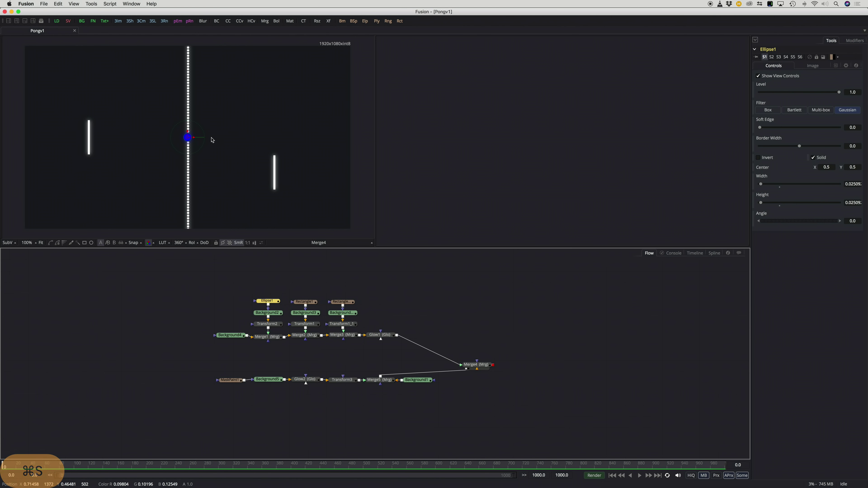
Animate the Center of Transform2 with a path
left_click_drag(275, 328, 277, 329)
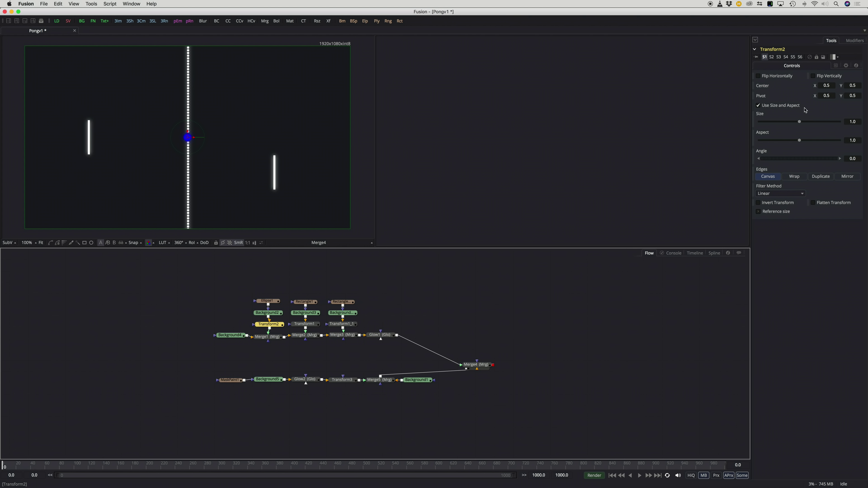
right_click(759, 88)
left_click(781, 89)
Check the animation options for Transform2's Center in DaVinci Resolve, and return to standalone Fusion
key("super+Tab")
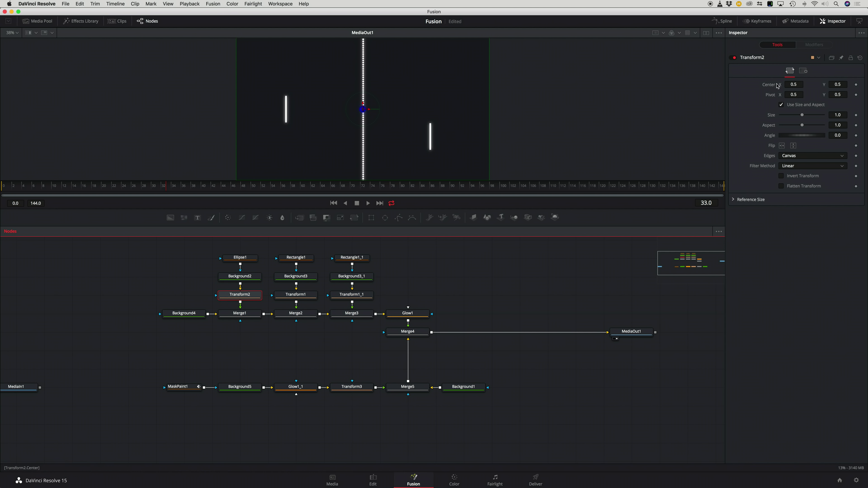
right_click(770, 86)
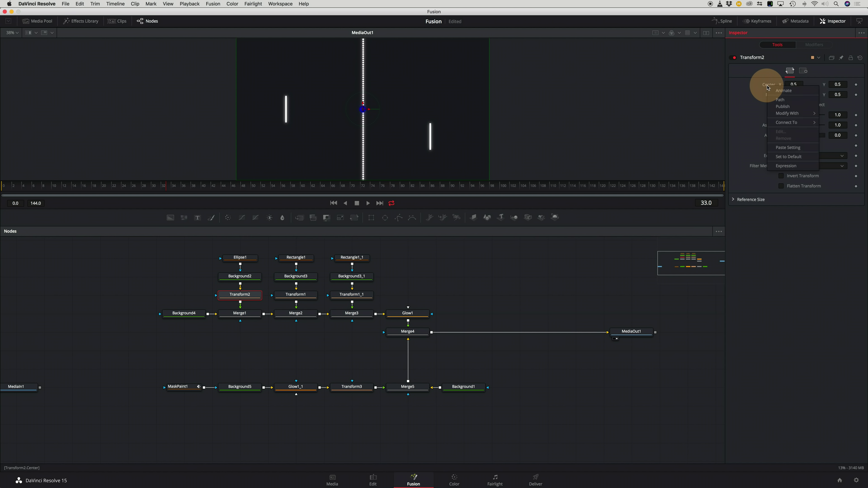
left_click(737, 126)
key("super+Tab")
key("super+z")
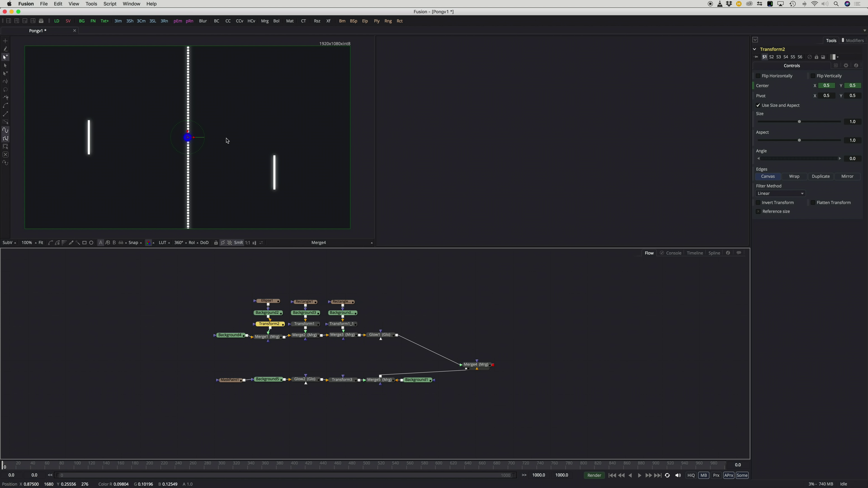
Load the personal saved view layout that shows the spline, timeline, flow and modifiers together
left_click(132, 4)
mouse_move(151, 28)
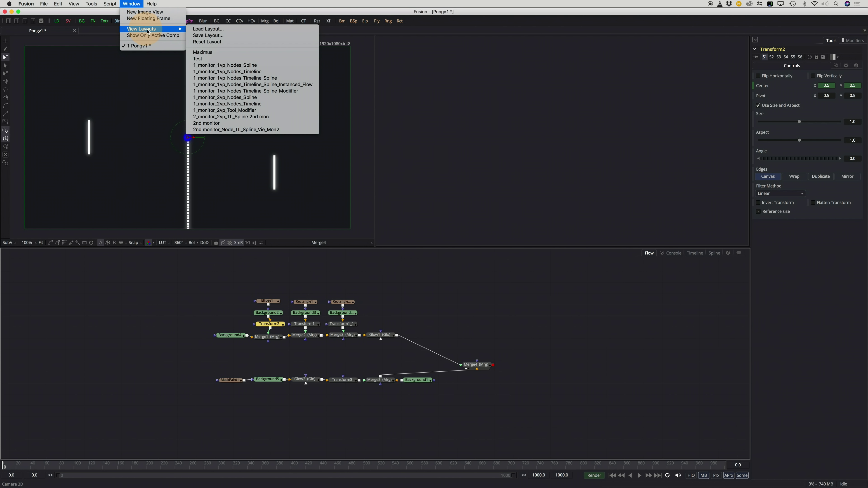
left_click(207, 52)
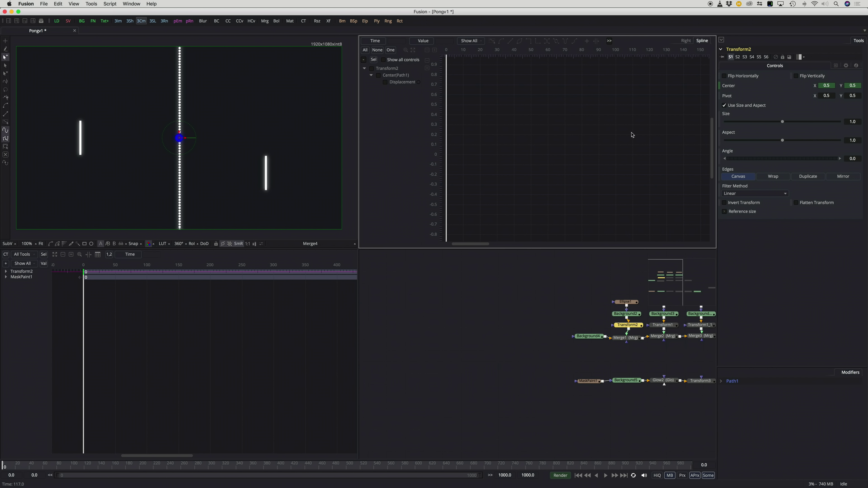
Reveal Transform2's animated Center track in the timeline and rename the Transform2 tool as Bouboule
scroll(606, 357, "right", 5)
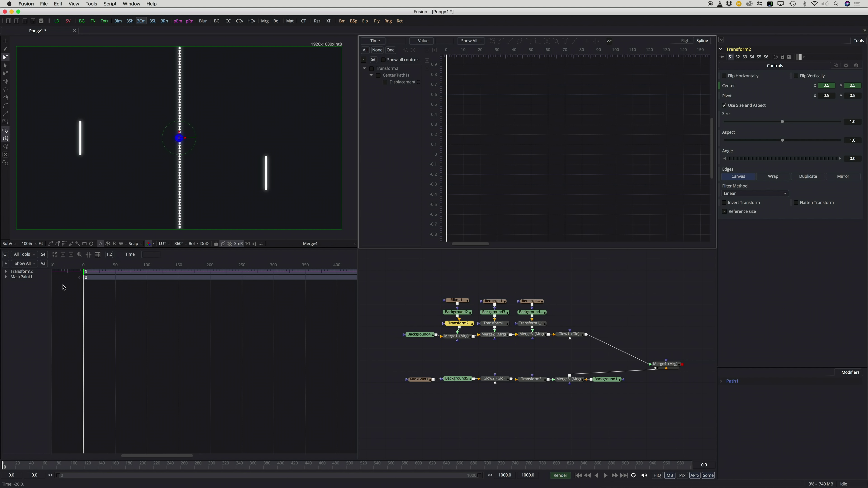
left_click(6, 271)
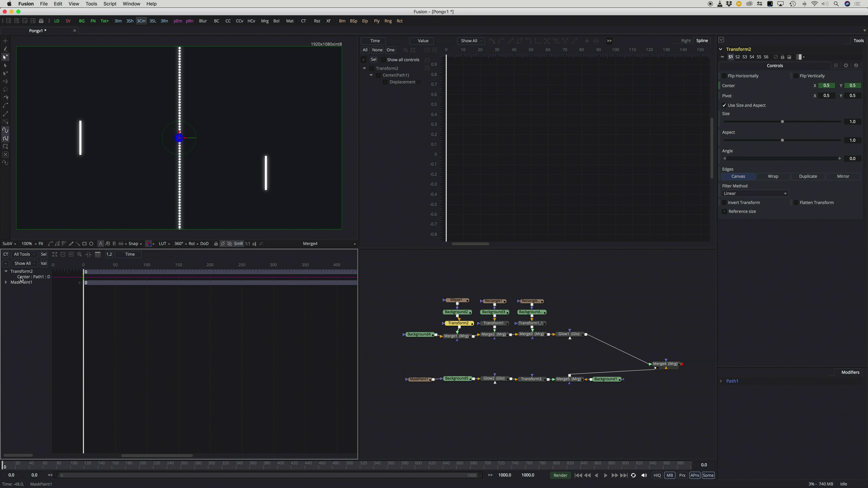
right_click(461, 323)
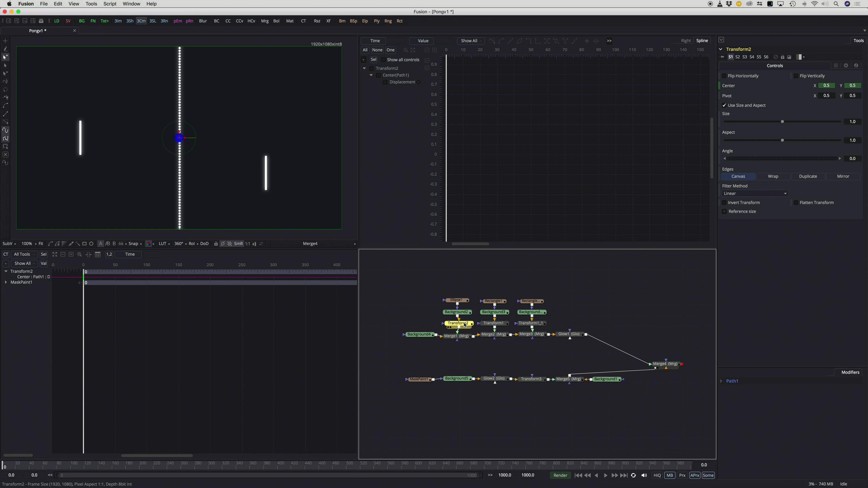
left_click(494, 252)
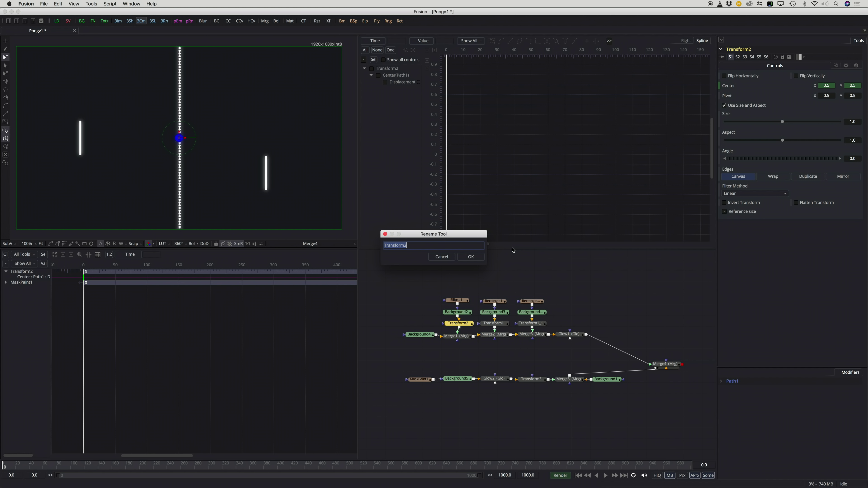
type("Bouboule")
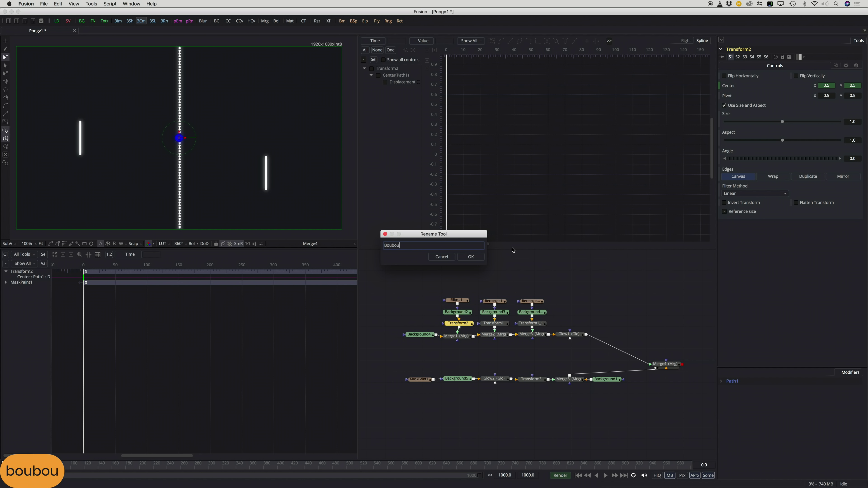
key("Return")
Keyframe the ball at frame 30 against the right paddle, with Center at X 0.75 and Y about 0.30
left_click_drag(85, 297, 102, 298)
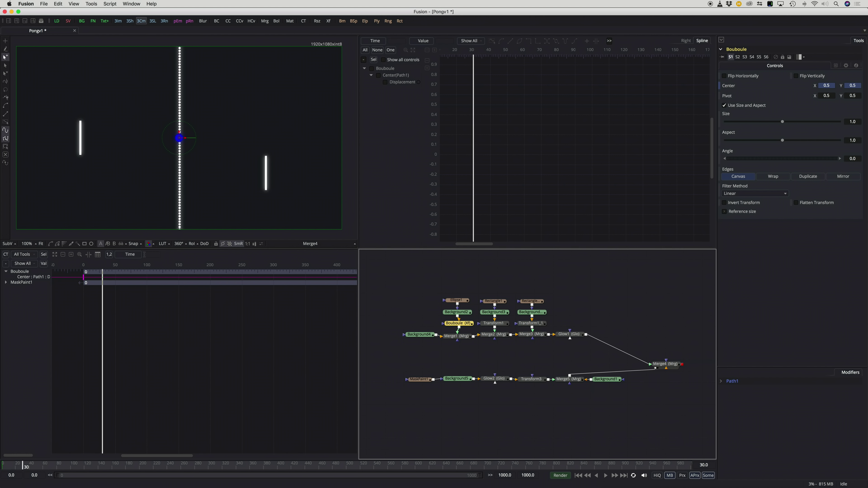
left_click_drag(185, 140, 278, 176)
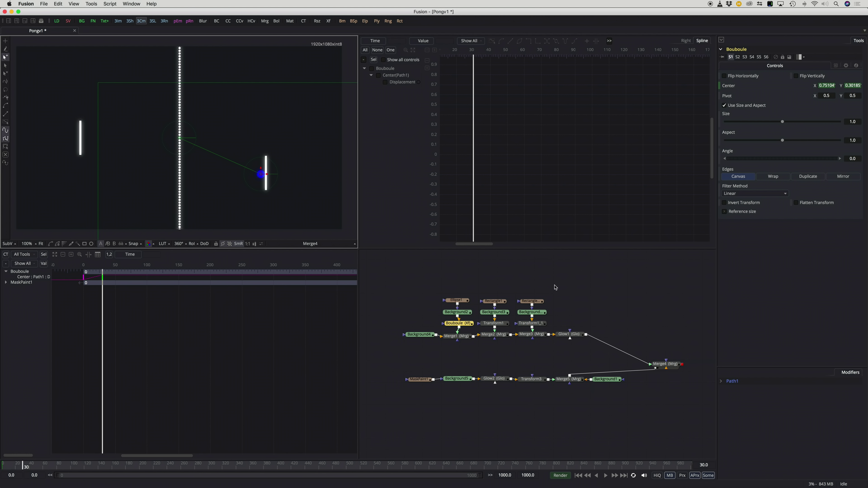
left_click_drag(269, 177, 267, 173)
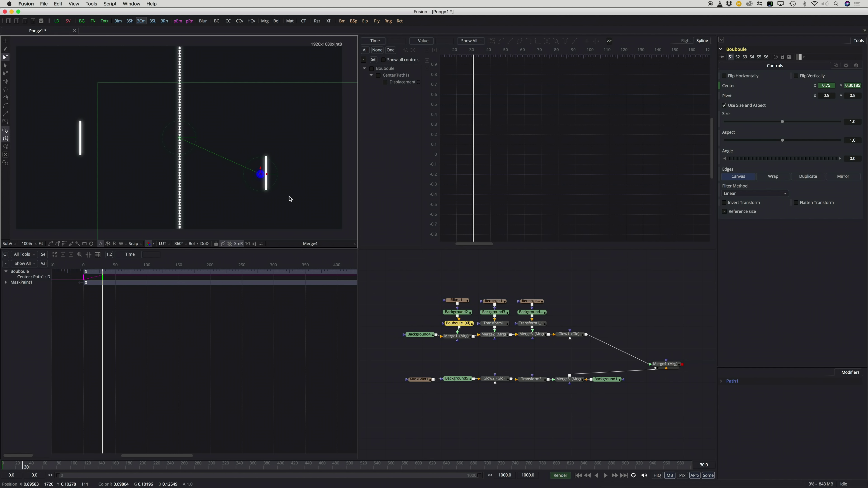
Keyframe the ball's bounces back and forth between both paddle sides and off the upper edge, from frame 49 to frame 211
left_click_drag(102, 300, 114, 298)
left_click_drag(267, 176, 131, 210)
left_click_drag(126, 175, 119, 210)
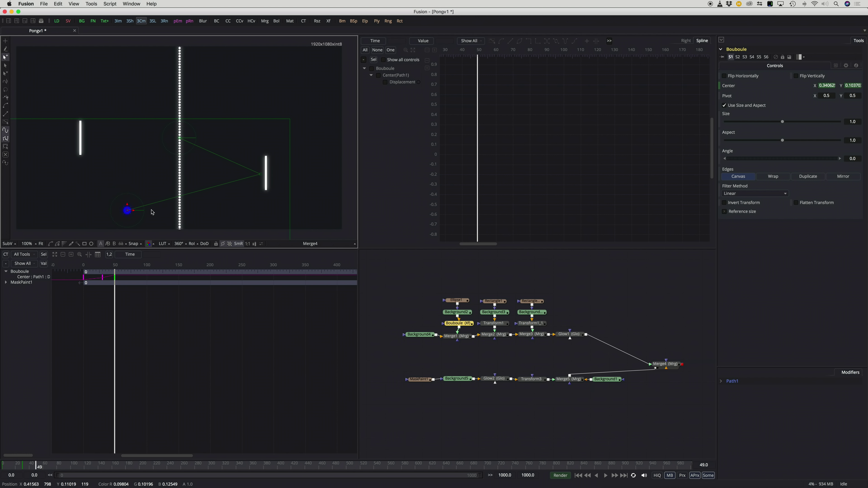
left_click_drag(127, 208, 94, 218)
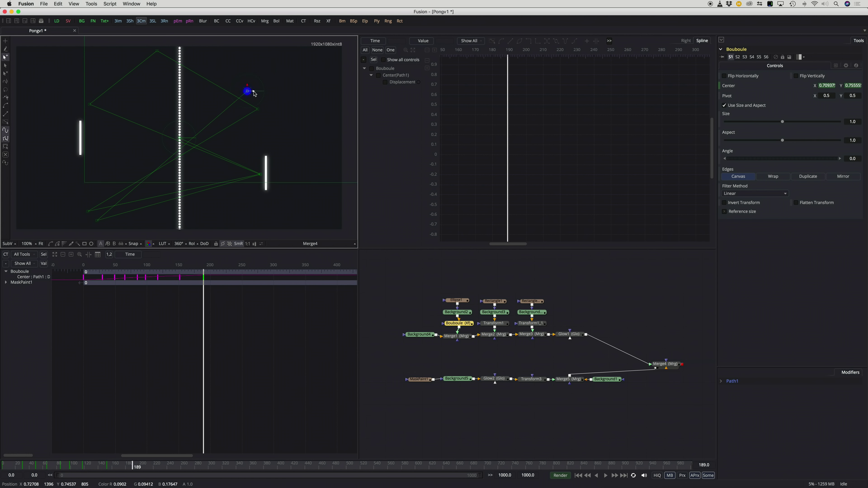
left_click(94, 119)
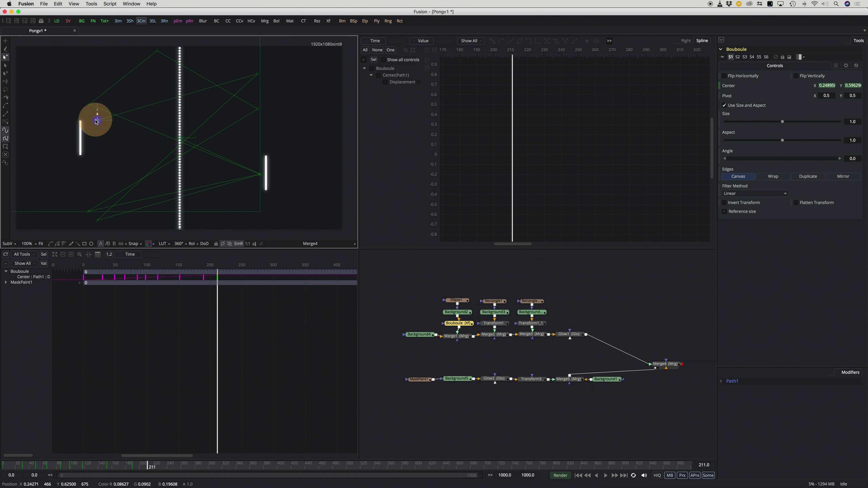
Show Bouboule's path displacement curve in the spline editor and play the ball animation from the start
left_click(578, 475)
left_click(413, 287)
left_click(372, 68)
scroll(190, 320, "left", 10)
key("space")
scroll(189, 317, "right", 10)
key("space")
Retime the ball's path keyframes to 20-frame intervals, including frames 90, 110 and 190
left_click(123, 278)
type("90")
left_click(141, 277)
type("110")
left_click(140, 277)
type("190")
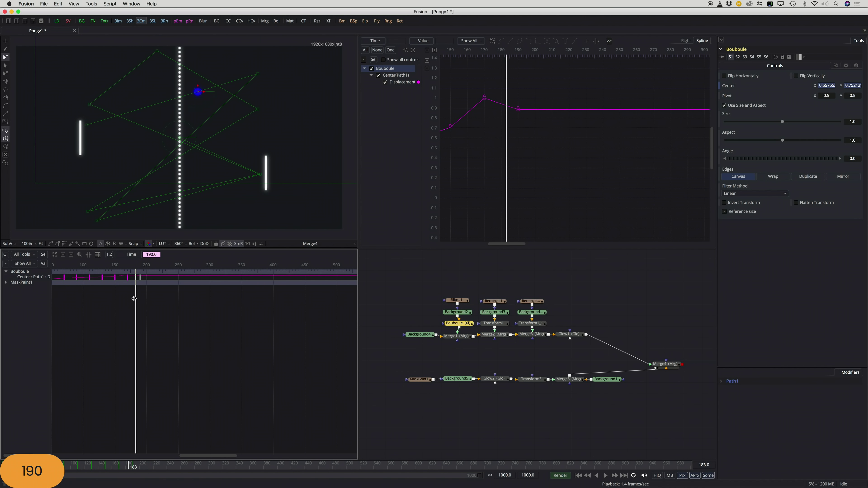
Set the end of the composition's global and render ranges to frame 200
double_click(528, 475)
type("200")
key("Return")
key("space")
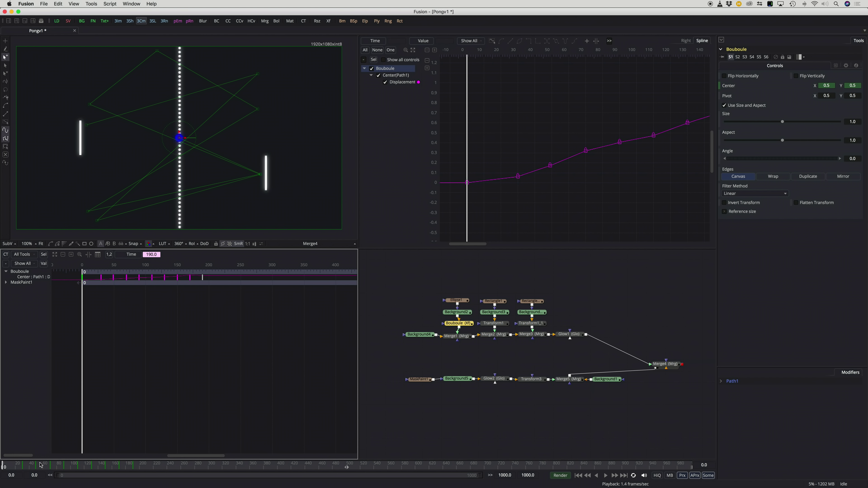
left_click(520, 475)
type("200")
key("Return")
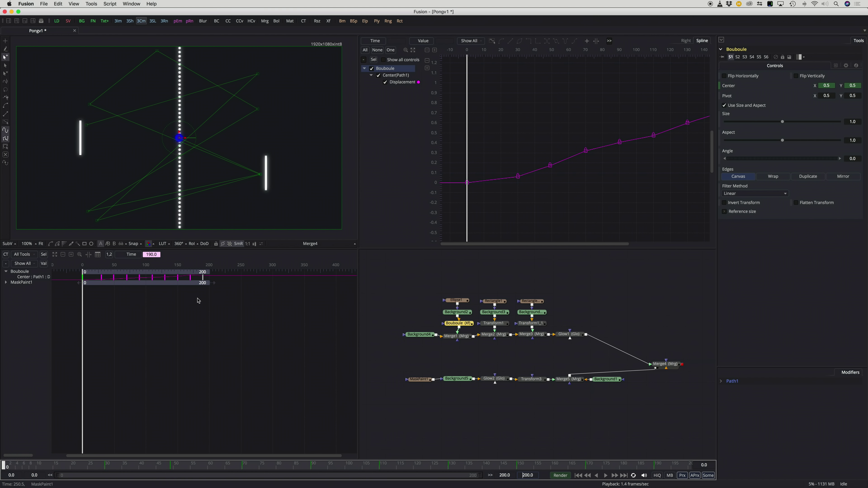
Go to frame 30 and rename the left paddle's Transform1 tool as gauchegauche
left_click_drag(83, 287, 101, 291)
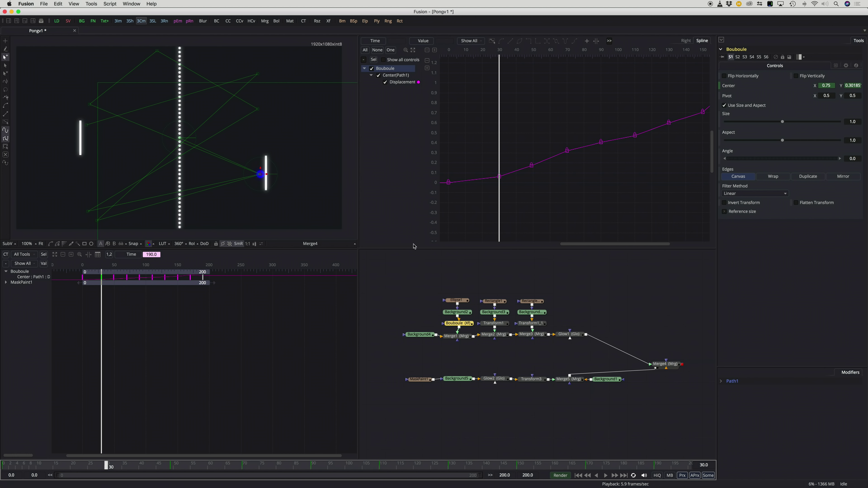
left_click(497, 304)
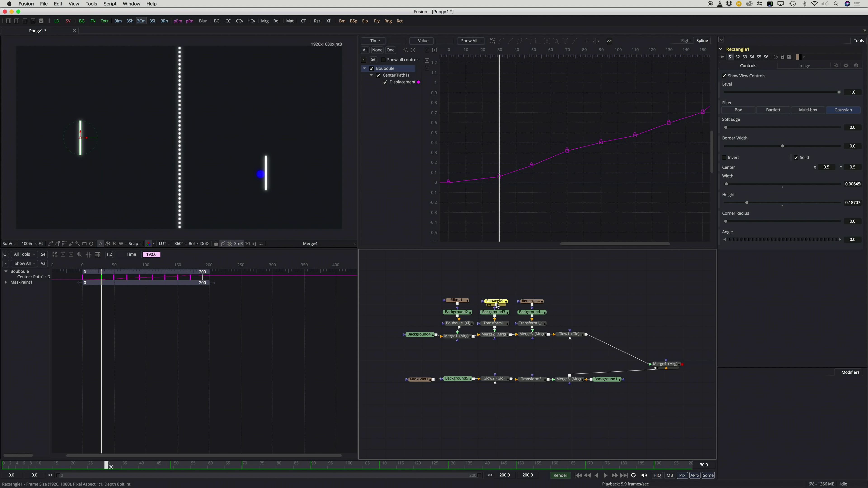
left_click(494, 323)
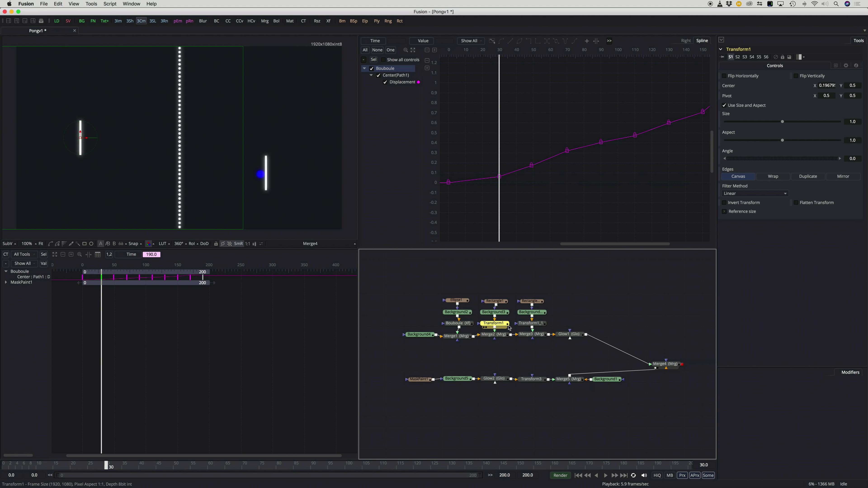
right_click(494, 323)
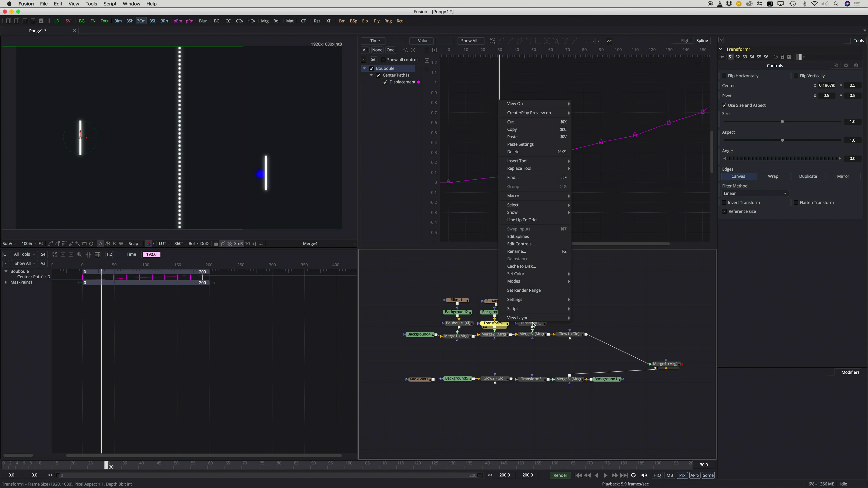
left_click(554, 253)
type("gauche")
type("gauche")
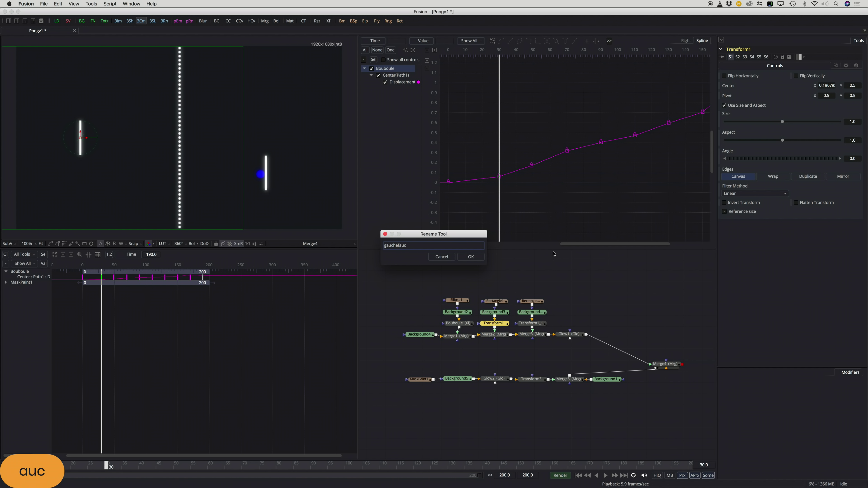
key("Return")
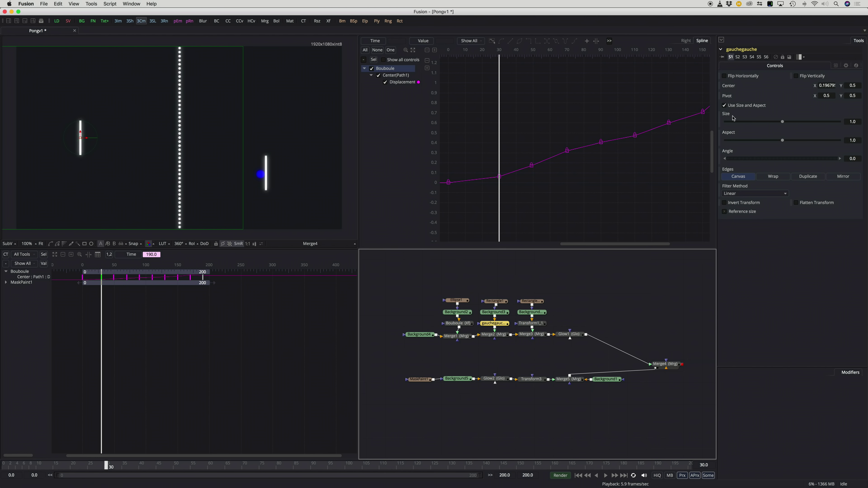
Animate gauchegauche's Center with a path starting at frame 30, and lower the left paddle to Y about 0.11 at frame 48
right_click(729, 88)
left_click(745, 90)
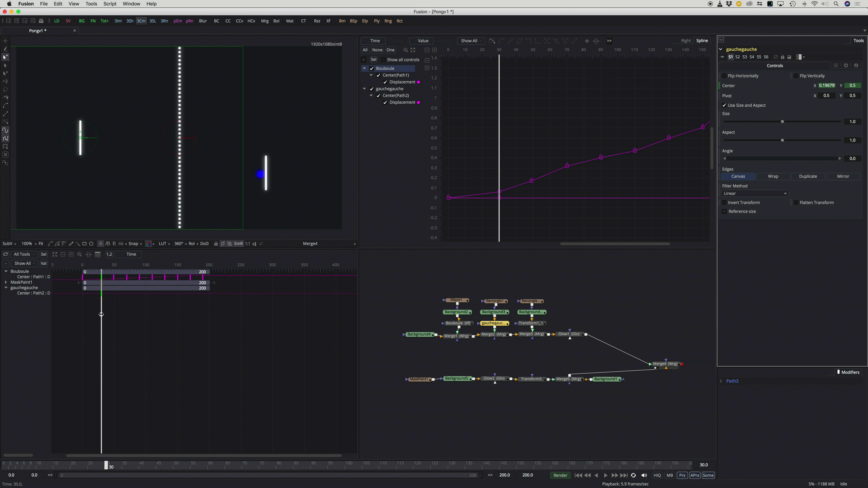
left_click(109, 315)
left_click_drag(109, 316, 113, 318)
left_click_drag(83, 137, 82, 206)
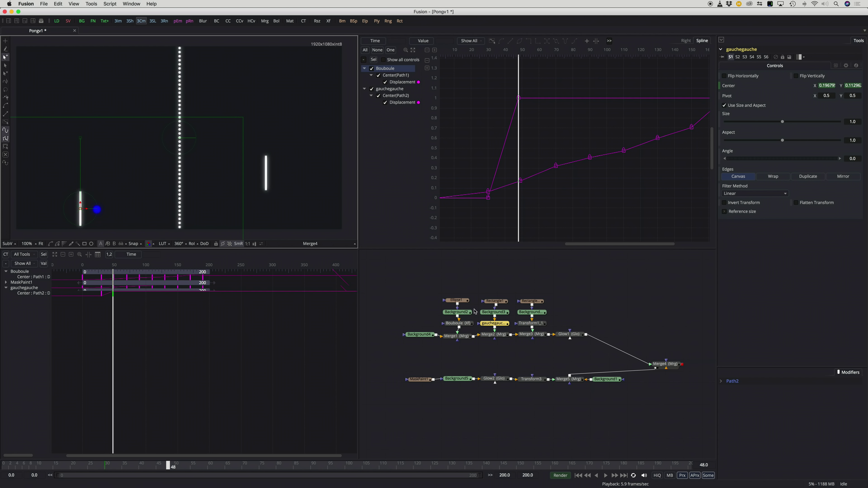
Select the Bouboule transform and shift the ball's lower-left bounce point closer to the left paddle
left_click(457, 301)
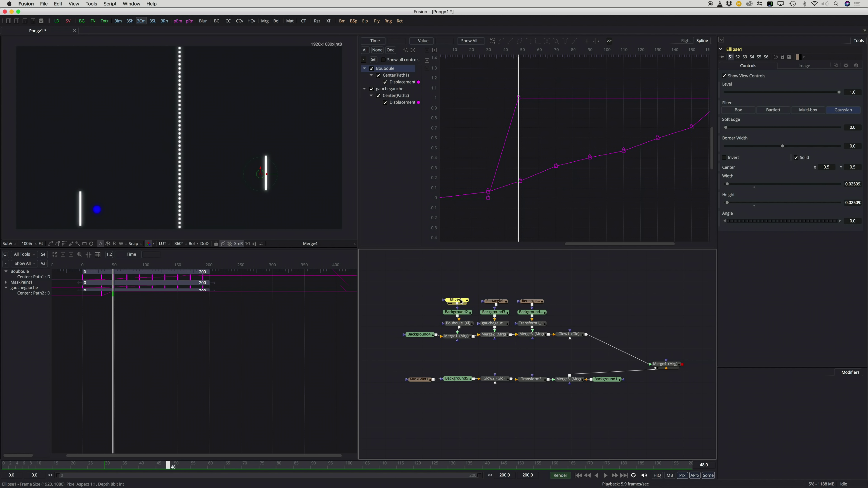
left_click(457, 323)
left_click_drag(89, 214, 85, 215)
Keyframe the left paddle at frame 109, raised to the ball's height on the upper left
left_click_drag(115, 304, 152, 299)
left_click(494, 323)
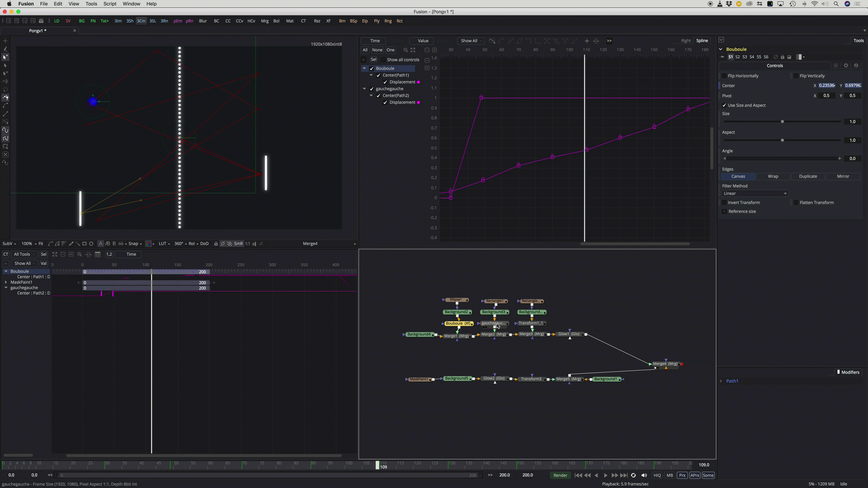
left_click_drag(81, 205, 109, 101)
Check the ball's position at frame 71 and select the left paddle's gauchegauche transform
left_click(458, 324)
left_click_drag(377, 465, 247, 465)
left_click(494, 324)
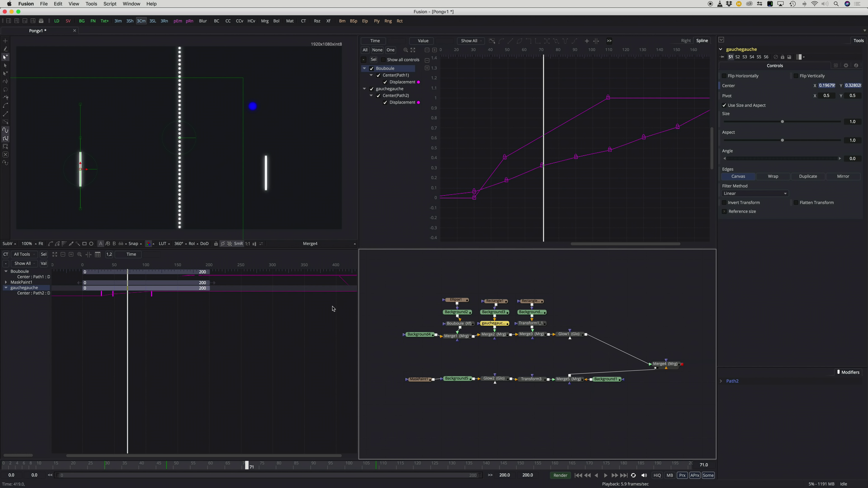